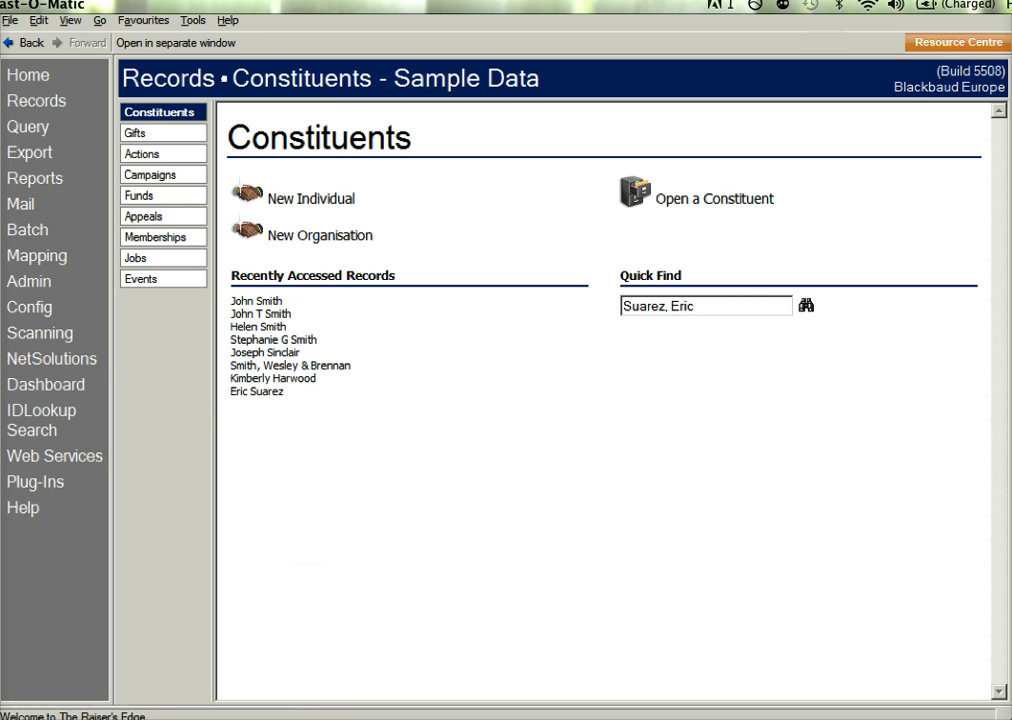
Step: Open the IDLookup Search form and move it up so all its buttons are visible
left_click(60, 430)
left_click_drag(490, 99, 558, 48)
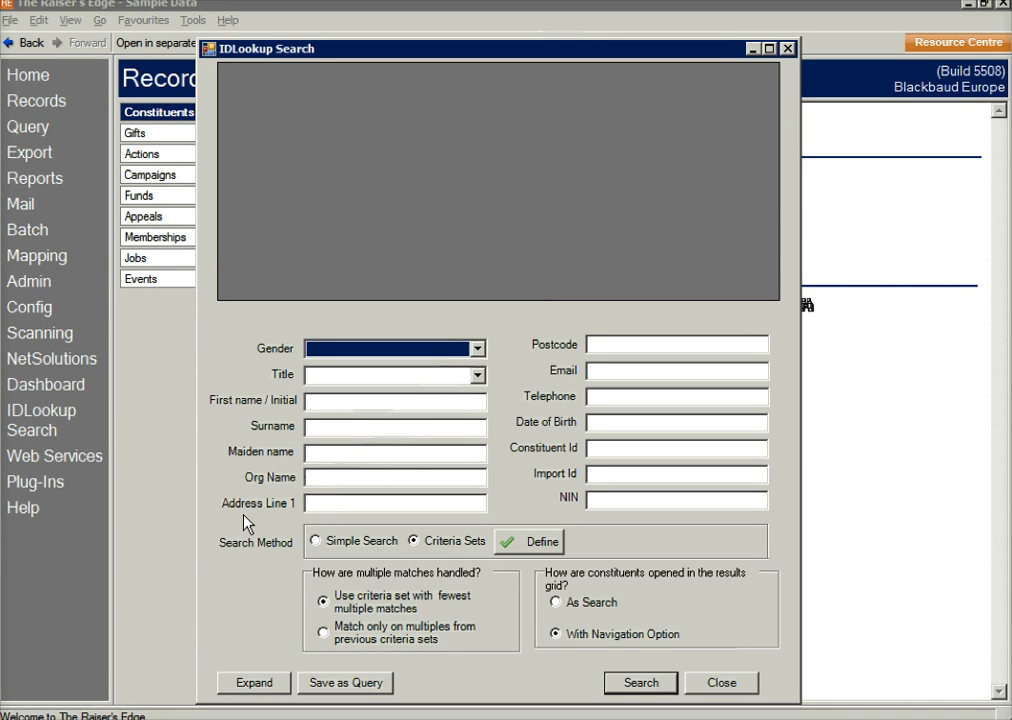
Step: Switch to Simple Search, look up a constituent by surname, then clear the Surname field
left_click(316, 540)
left_click(334, 427)
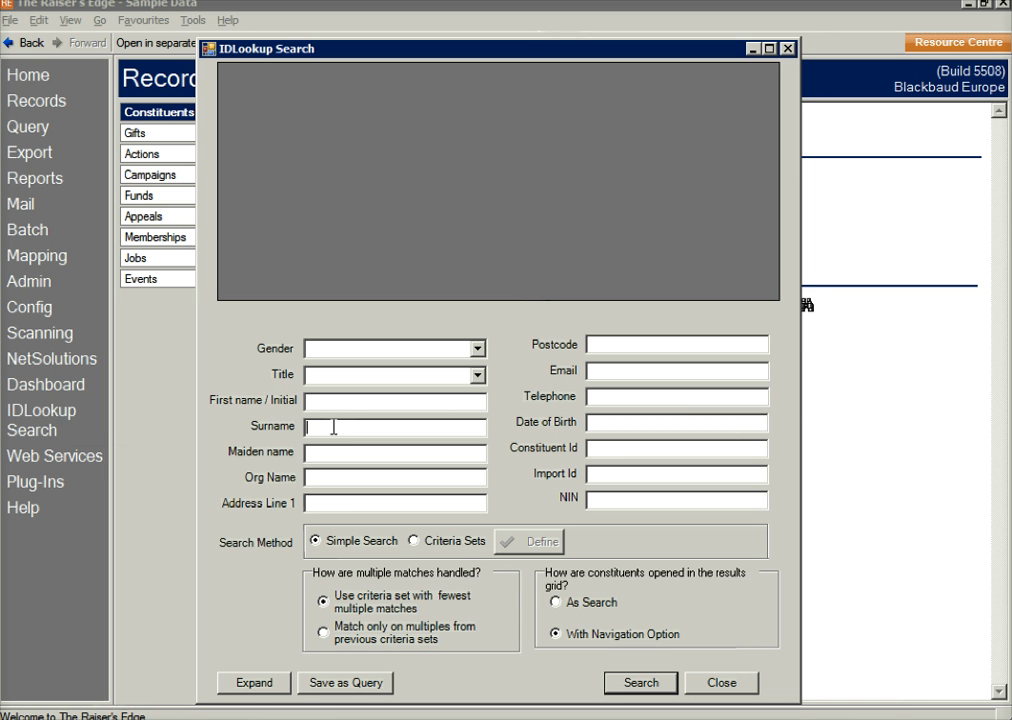
type("Suarez")
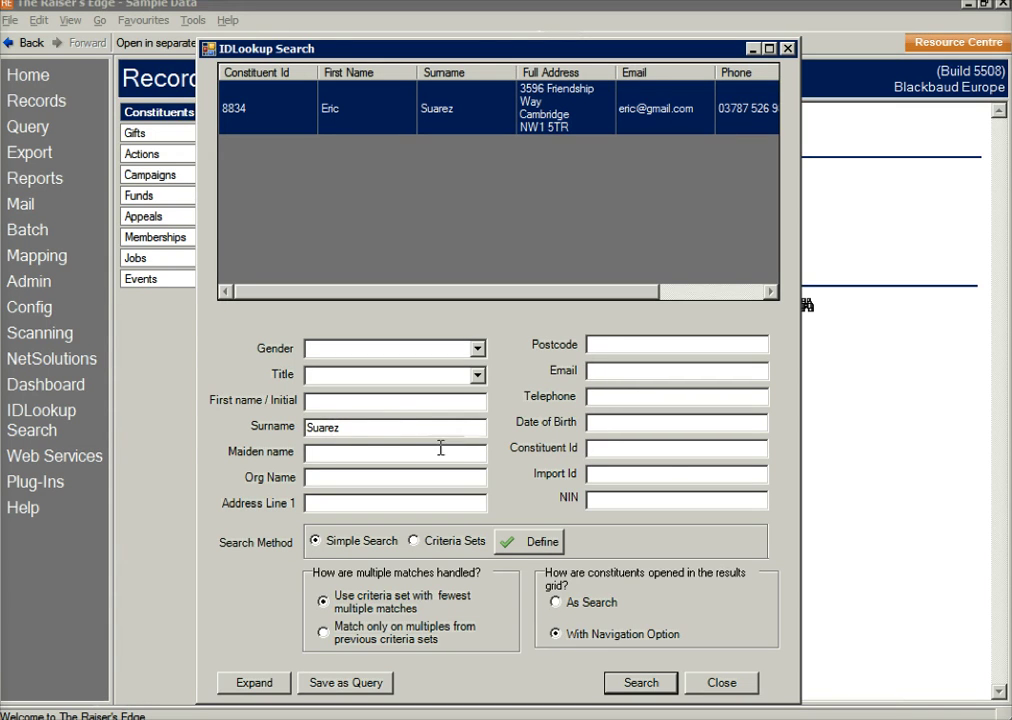
double_click(407, 434)
key("BackSpace")
left_click(627, 370)
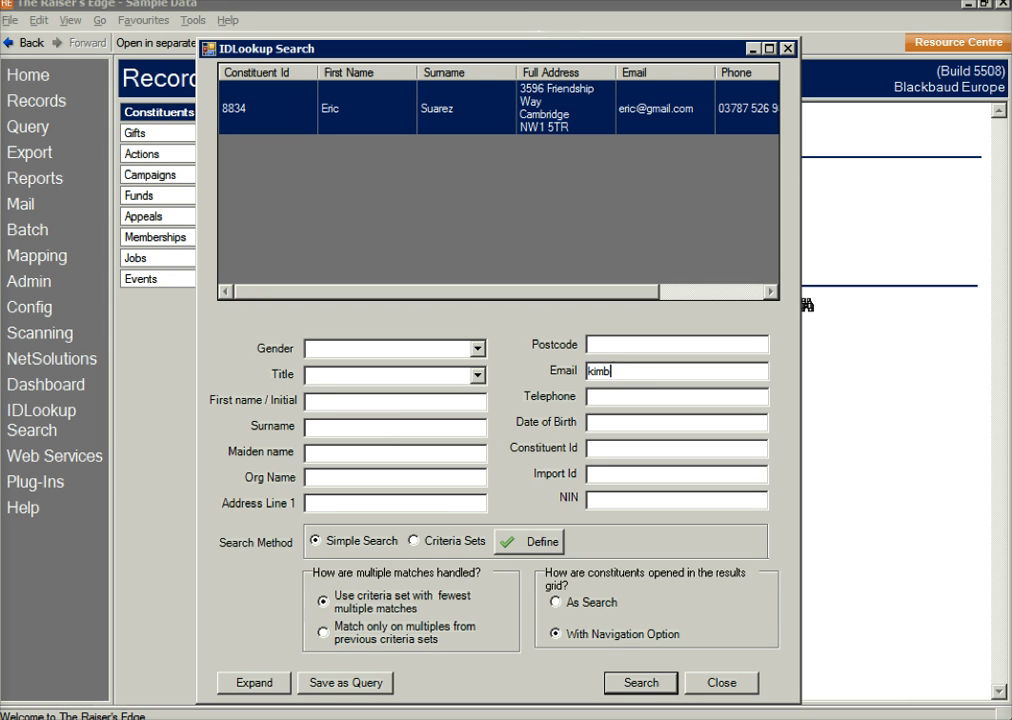
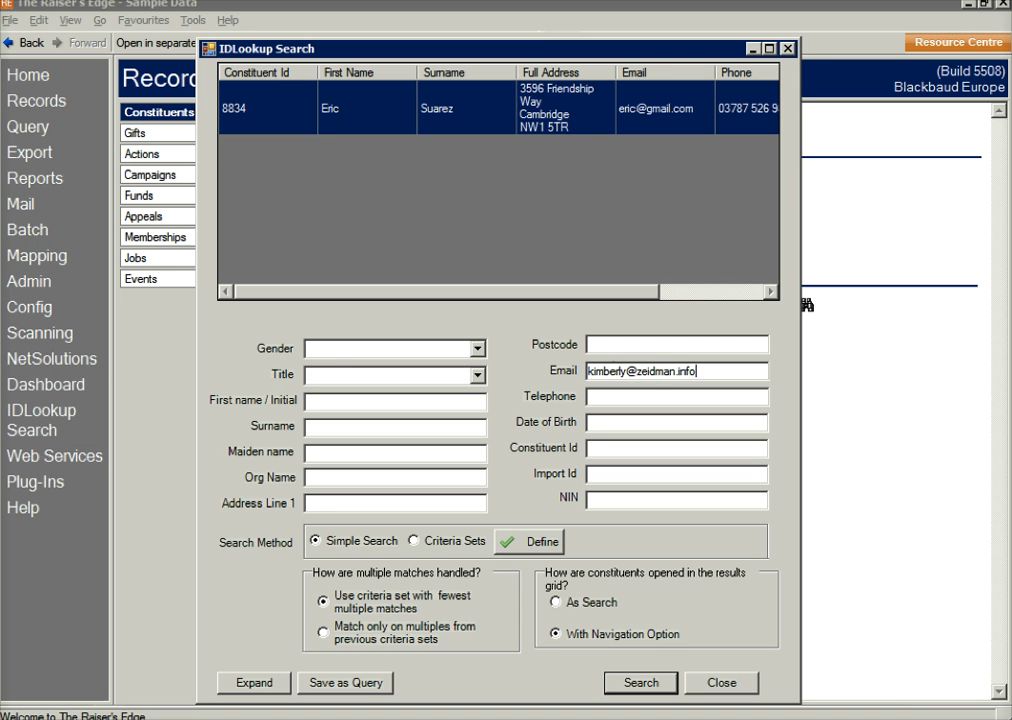
Step: Look up a constituent by the contact's email address, then clear the Email field
key("Return")
left_click(667, 372)
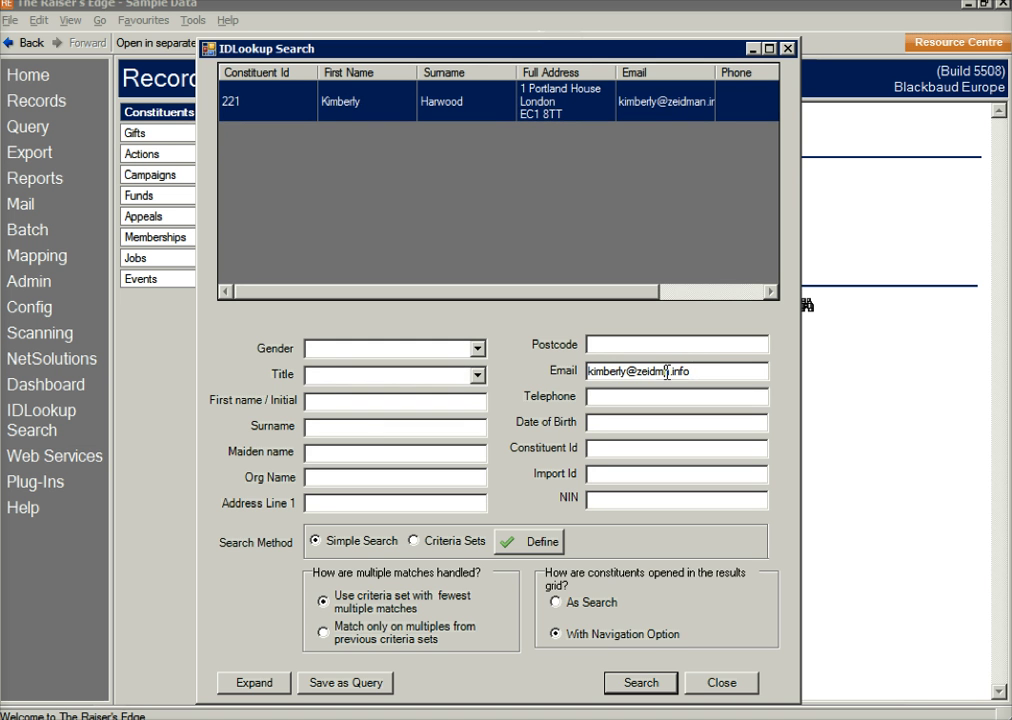
double_click(667, 372)
key("BackSpace")
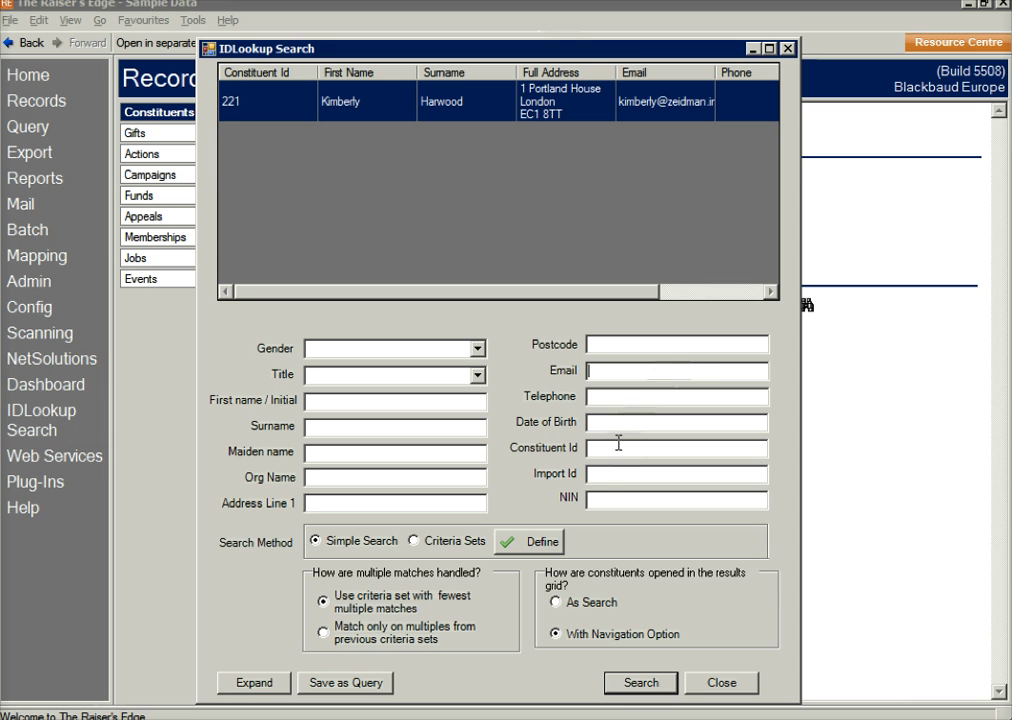
Step: Paste an import ID into the Import Id field to find a match, then clear it
left_click(610, 474)
key("ctrl+v")
key("Return")
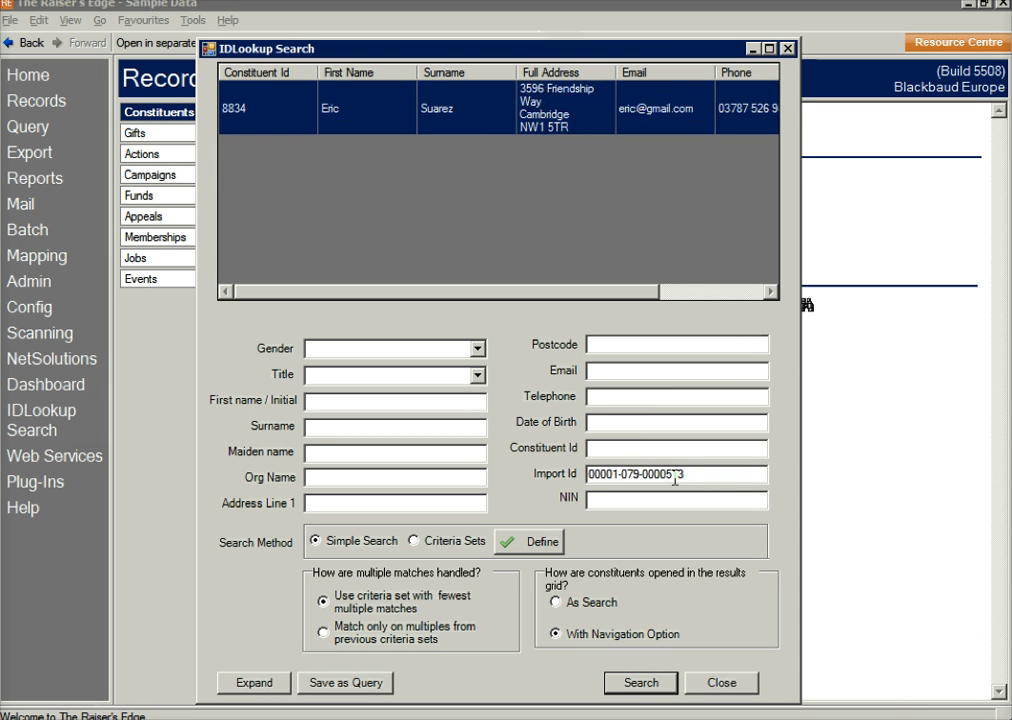
double_click(679, 472)
left_click(679, 472)
left_click_drag(689, 472, 569, 473)
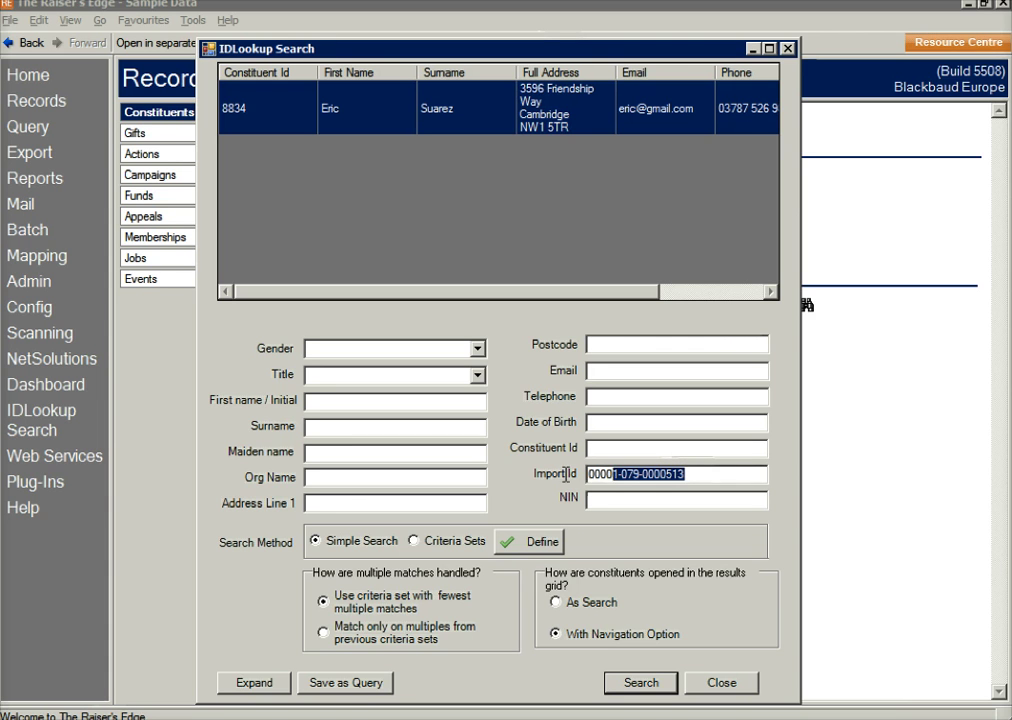
key("BackSpace")
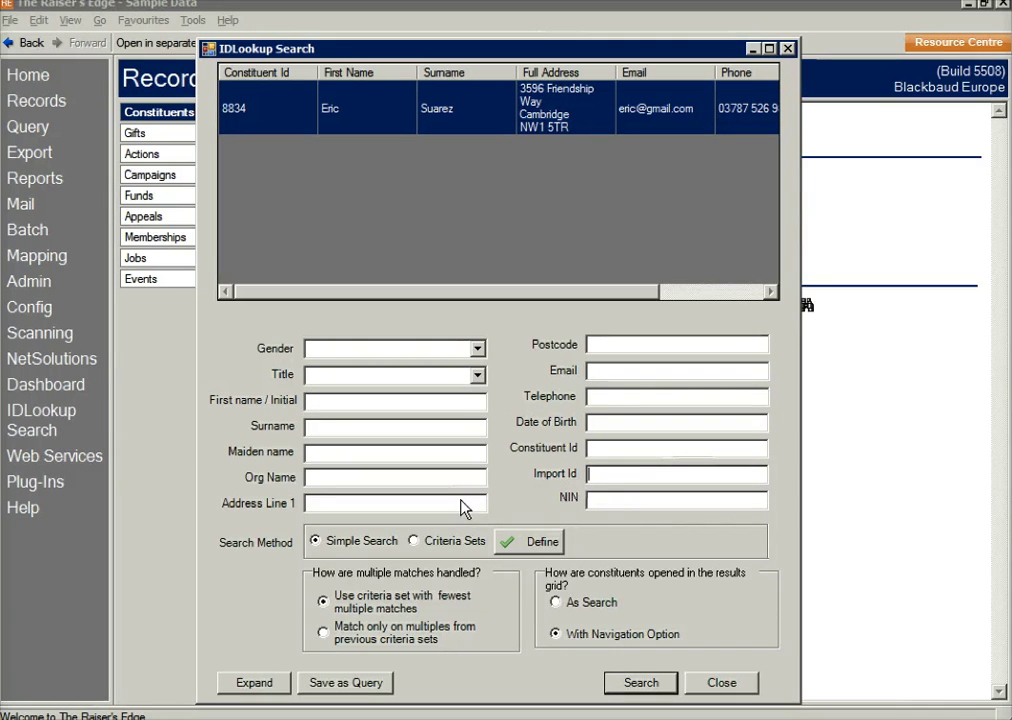
Step: Select Criteria Sets and review both sets: first name+surname and first initial+surname
left_click(415, 541)
left_click(530, 543)
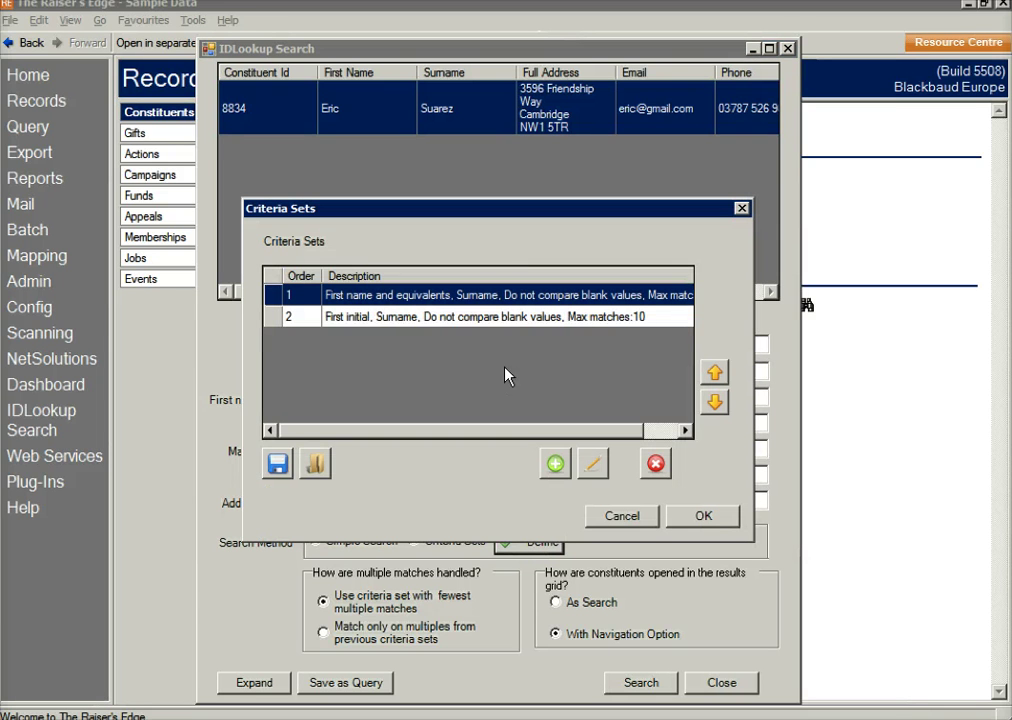
double_click(507, 296)
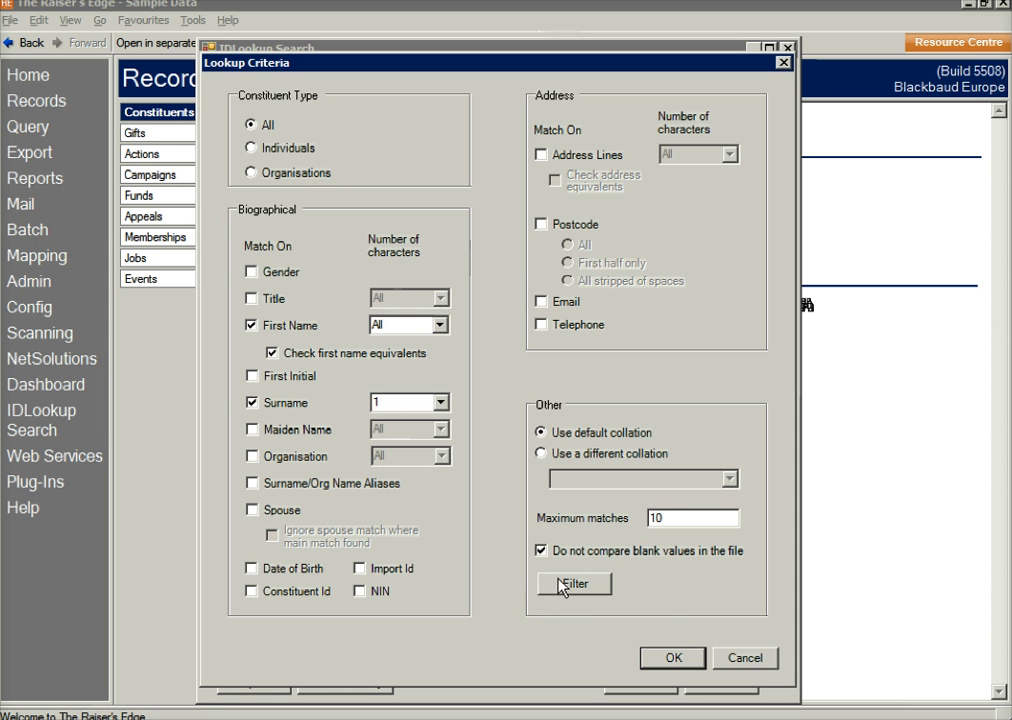
left_click(672, 658)
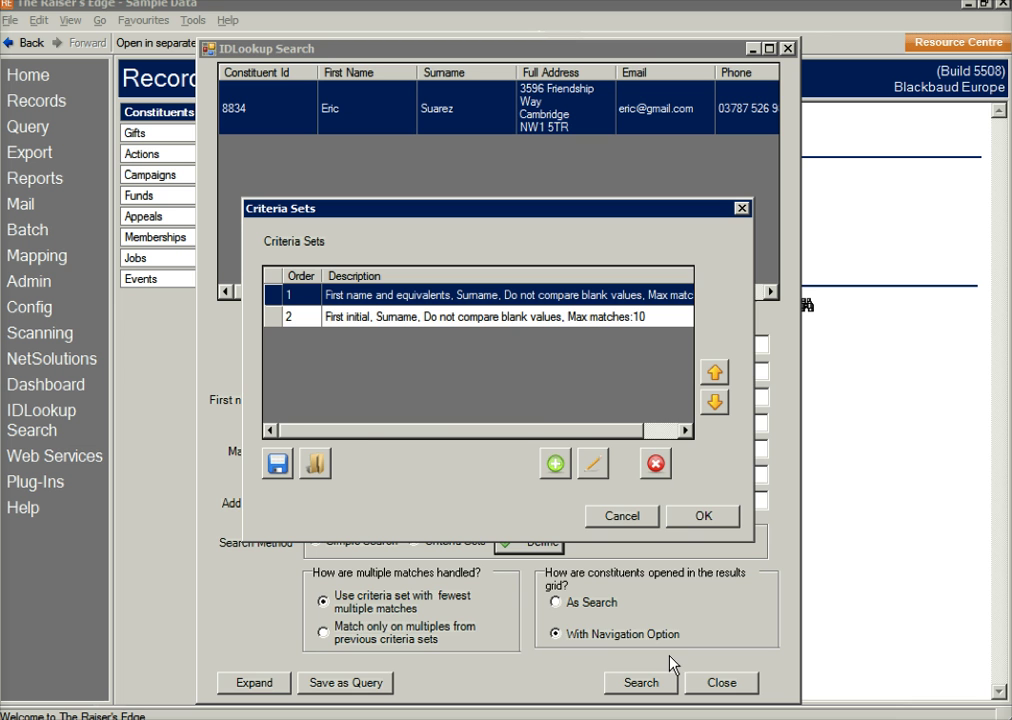
double_click(525, 325)
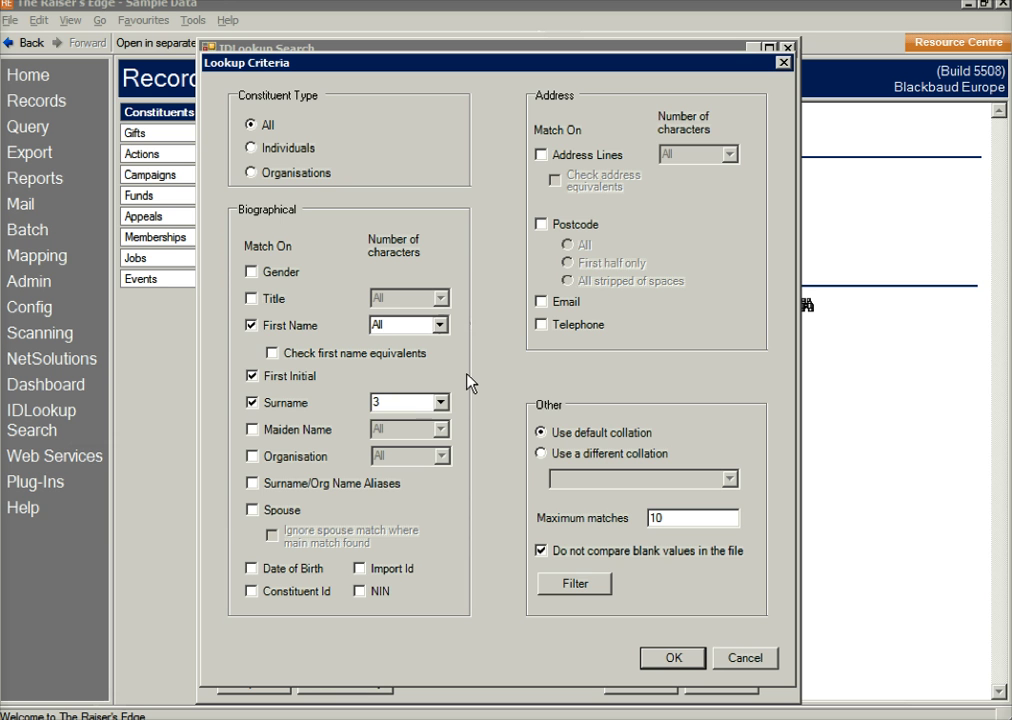
left_click(686, 662)
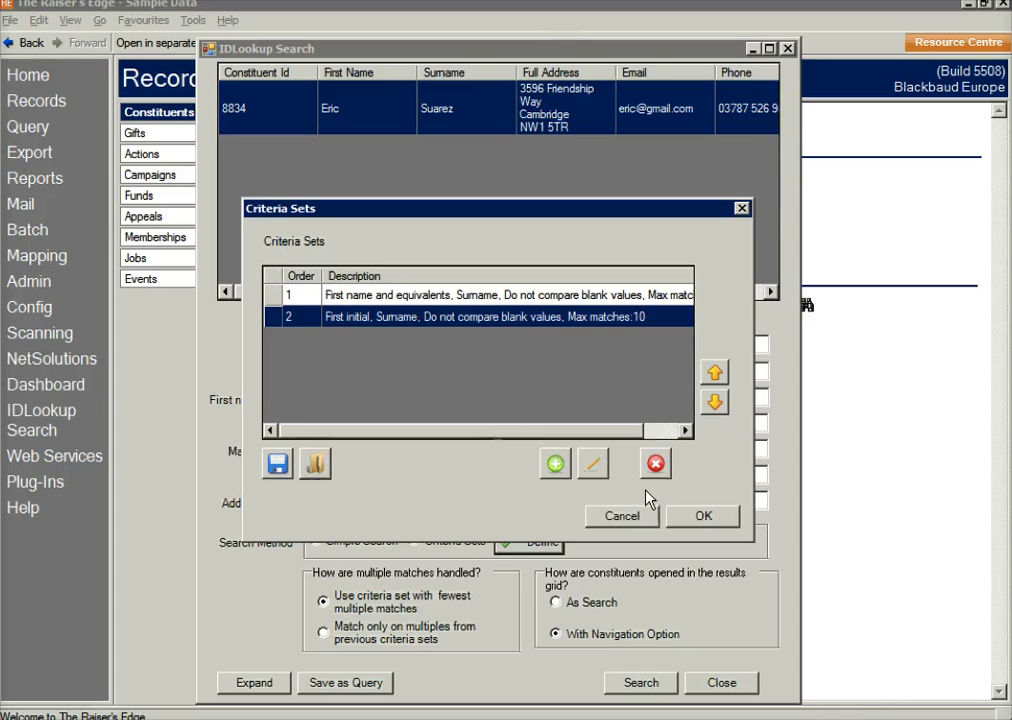
left_click(702, 516)
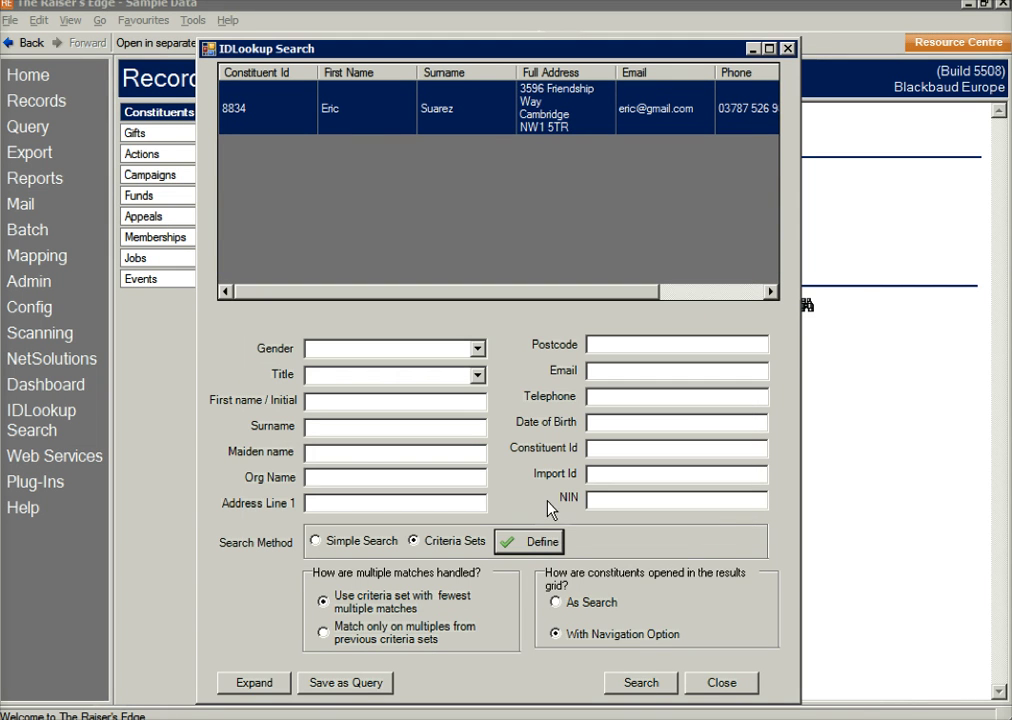
Step: Search by a first name and partial surname, then open the first of two matches
left_click(323, 425)
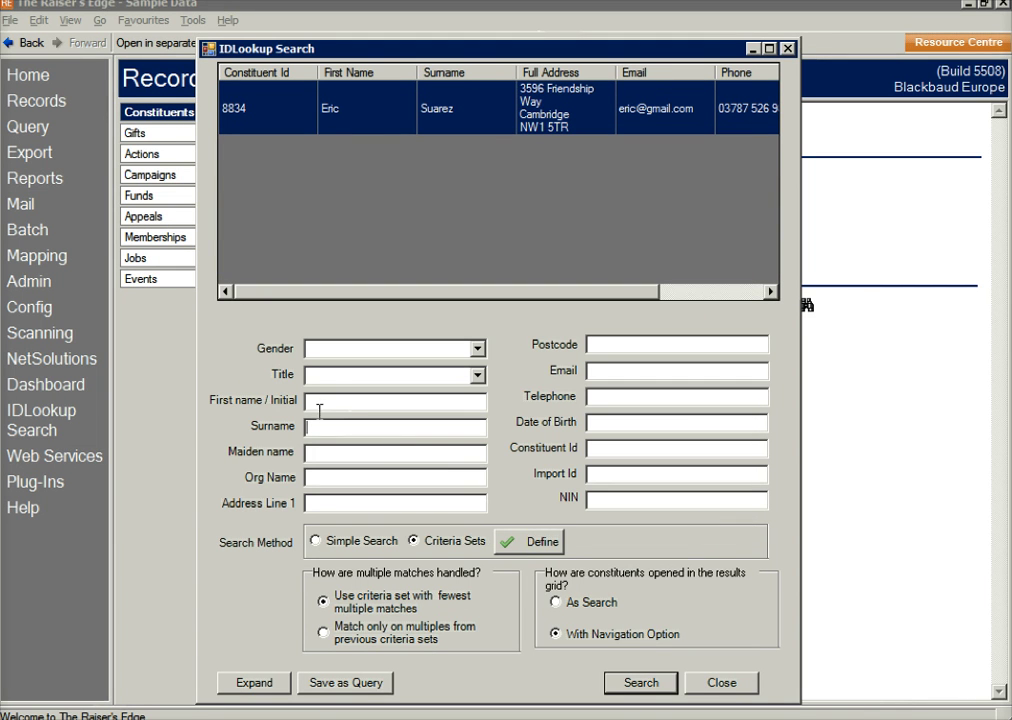
left_click(319, 402)
type("Dave")
key("Tab")
type("Mur")
key("Return")
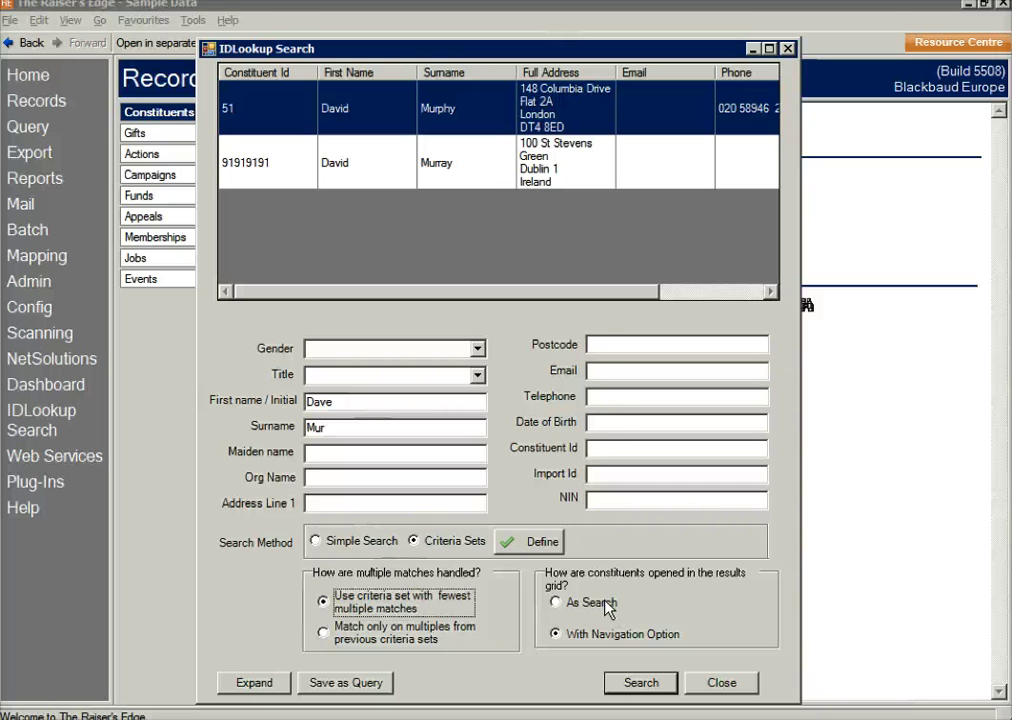
left_click(481, 126)
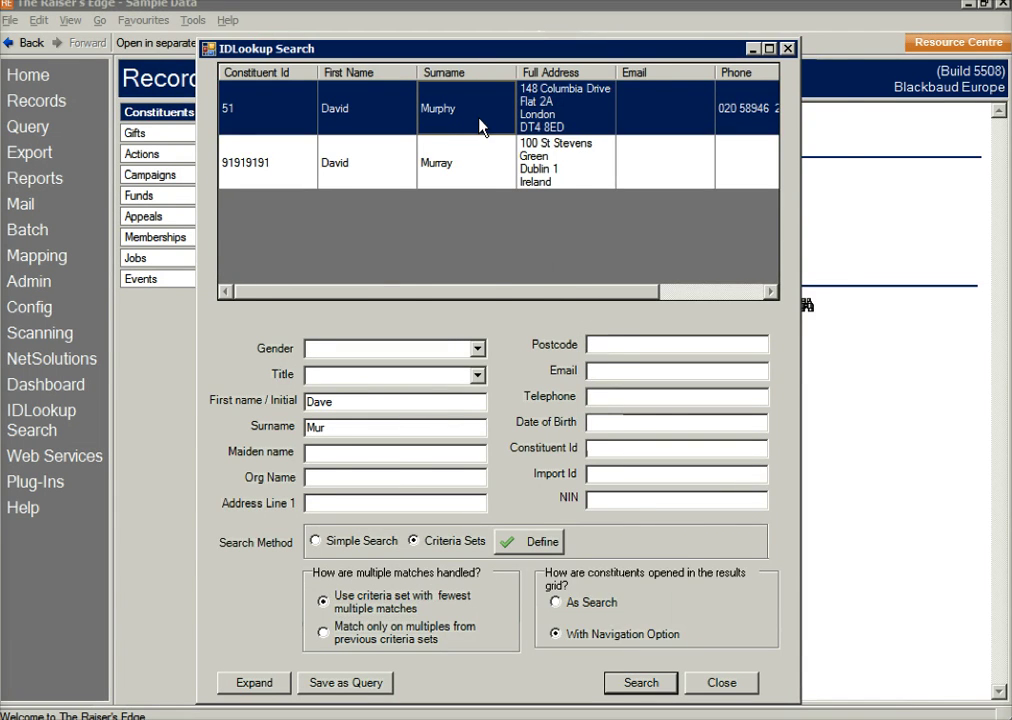
double_click(481, 126)
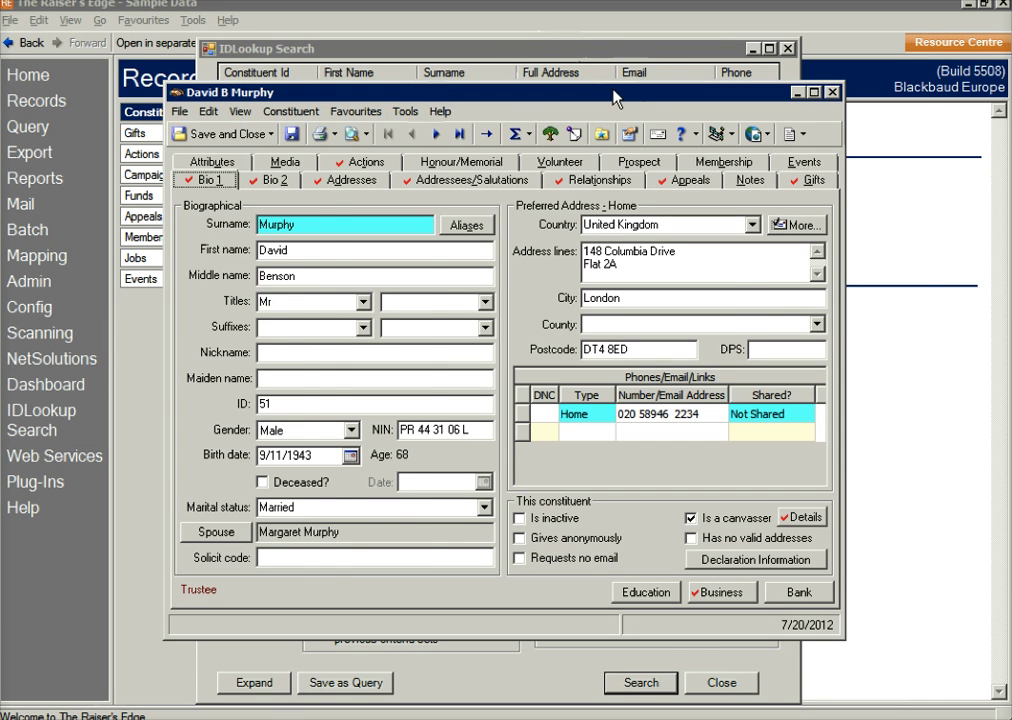
Step: Step from the first matching record to the next constituent, then save and close it
left_click_drag(621, 95, 796, 51)
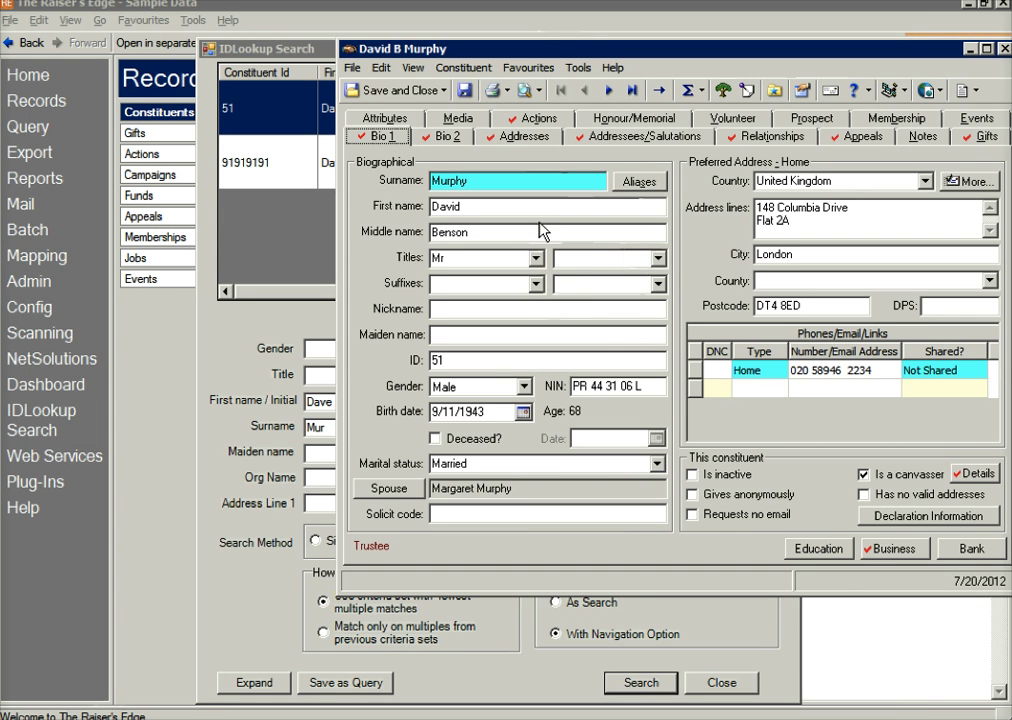
left_click(608, 91)
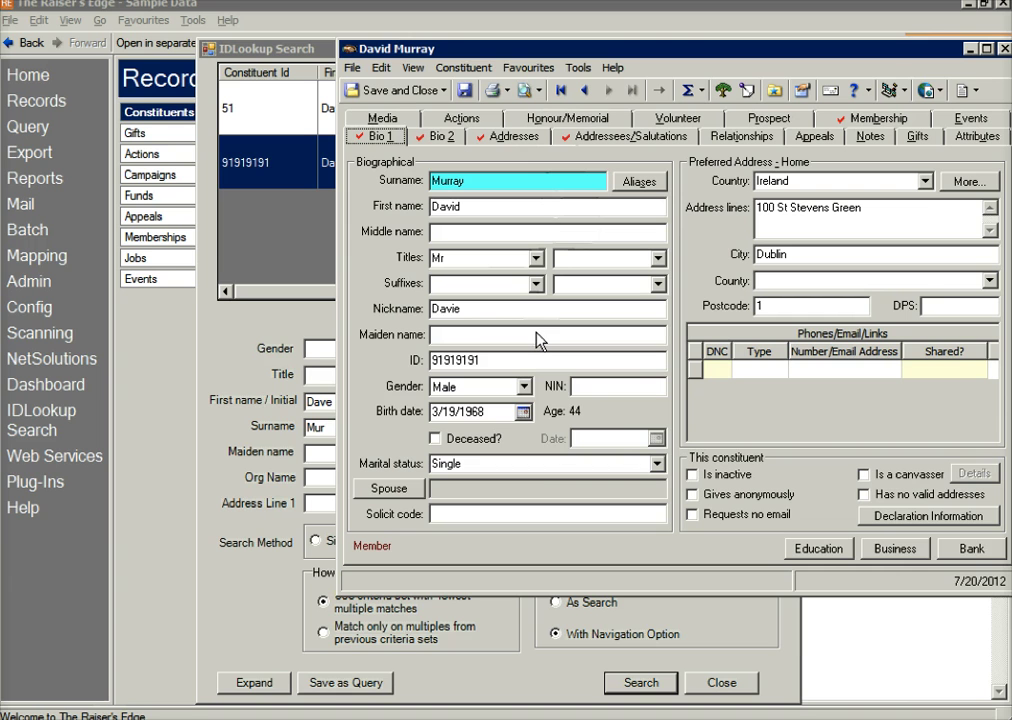
left_click(410, 90)
left_click(584, 434)
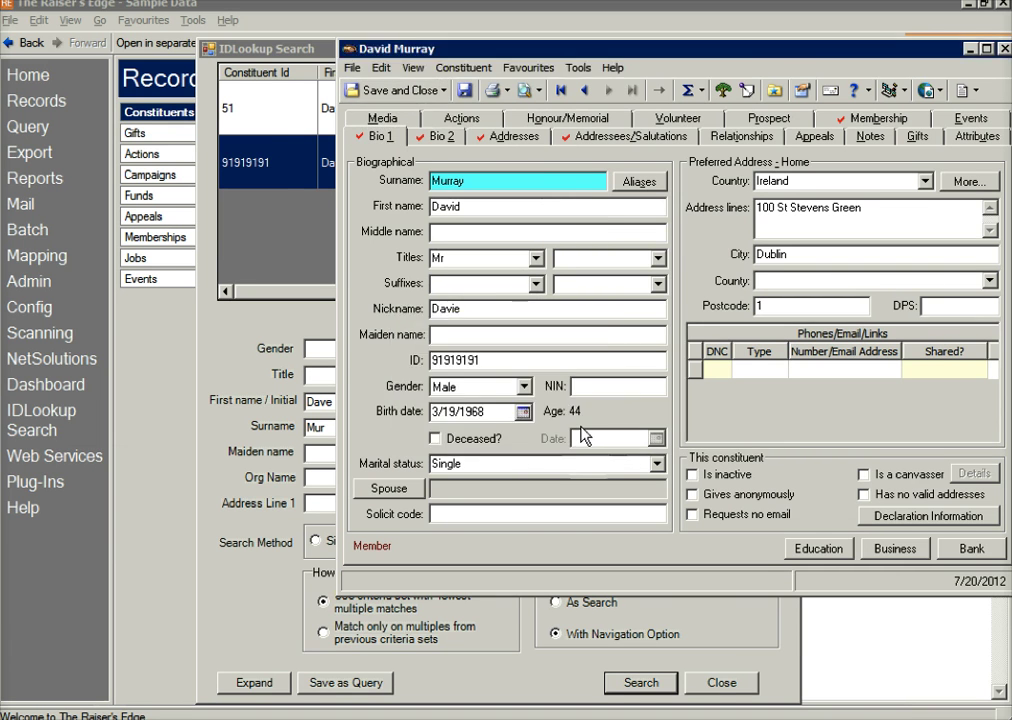